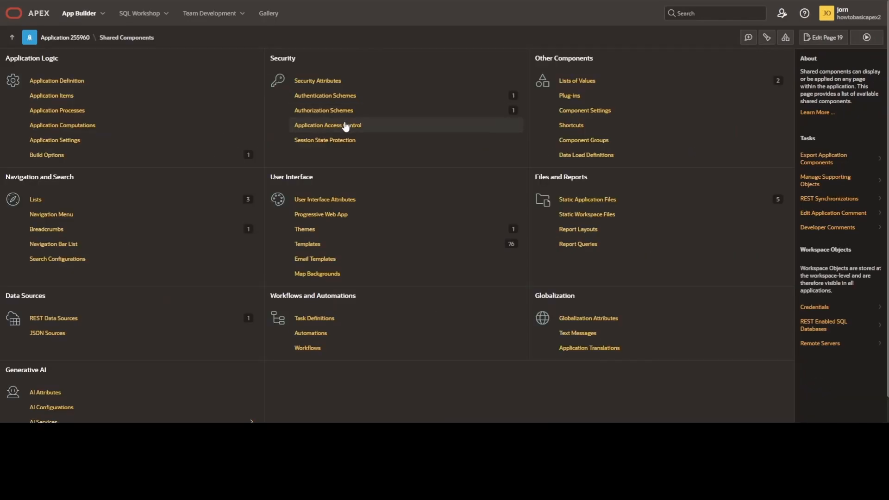
- Add an application role named CEO in Application Access Control
{"action": "left_click", "coordinate": [344, 127]}
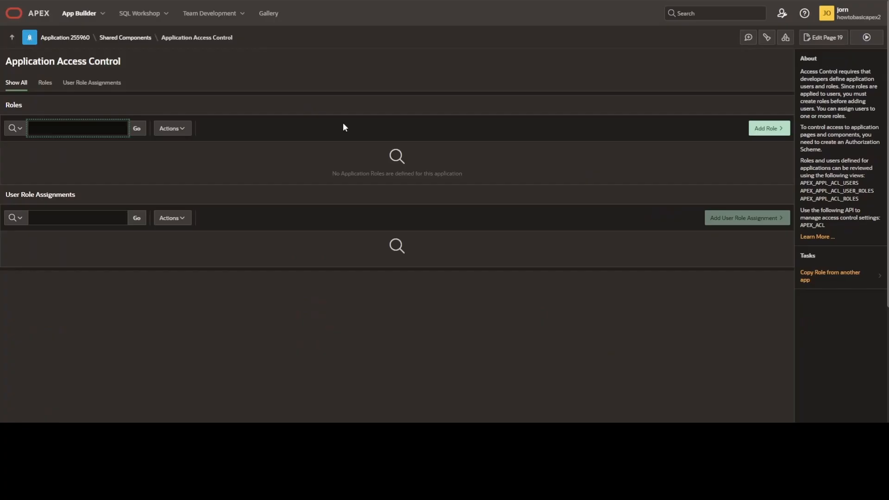
{"action": "left_click", "coordinate": [759, 129]}
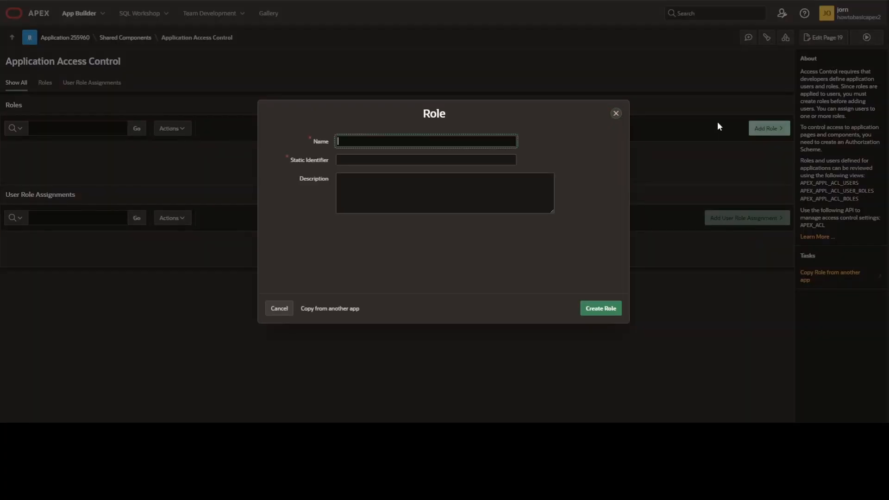
{"action": "type", "text": "CEO"}
{"action": "left_click", "coordinate": [616, 312]}
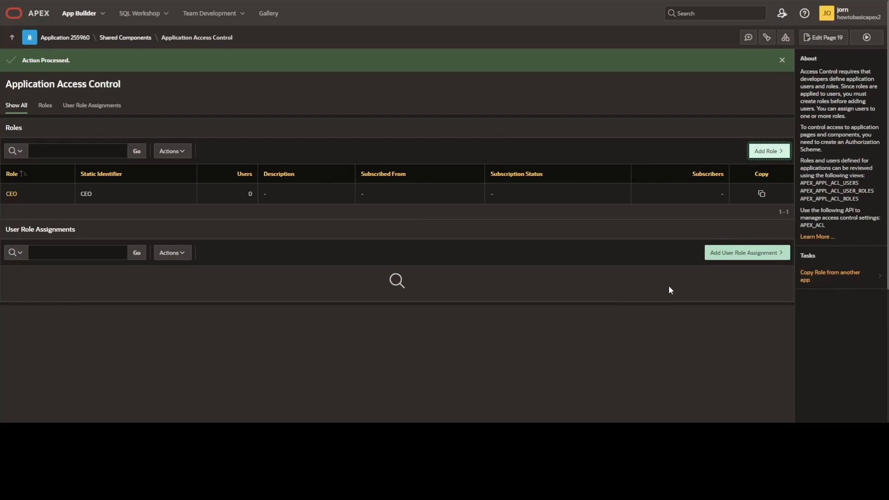
- Create a user role assignment that gives the CEO role to the employee's user name
{"action": "left_click", "coordinate": [741, 255]}
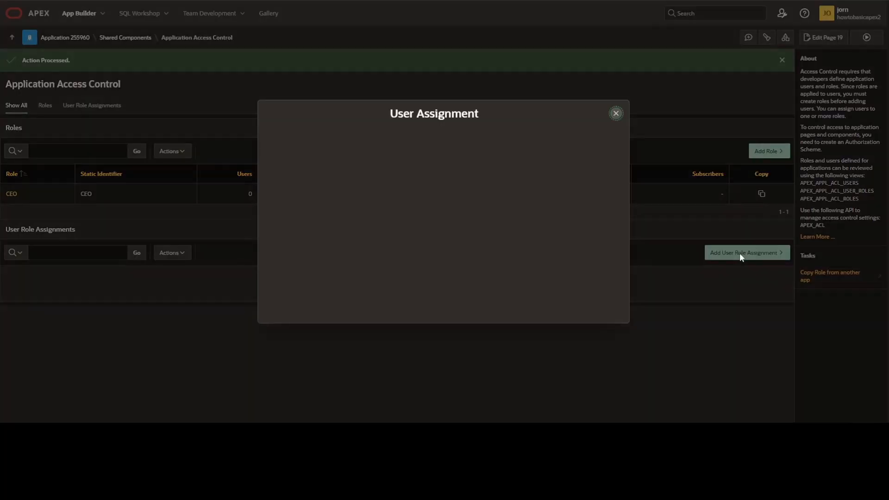
{"action": "type", "text": "JOHN"}
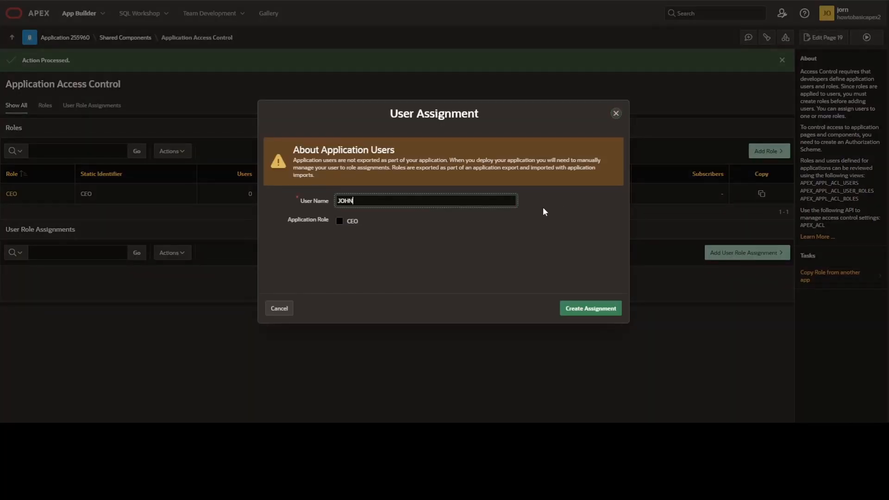
{"action": "left_click", "coordinate": [542, 209]}
{"action": "left_click", "coordinate": [342, 222]}
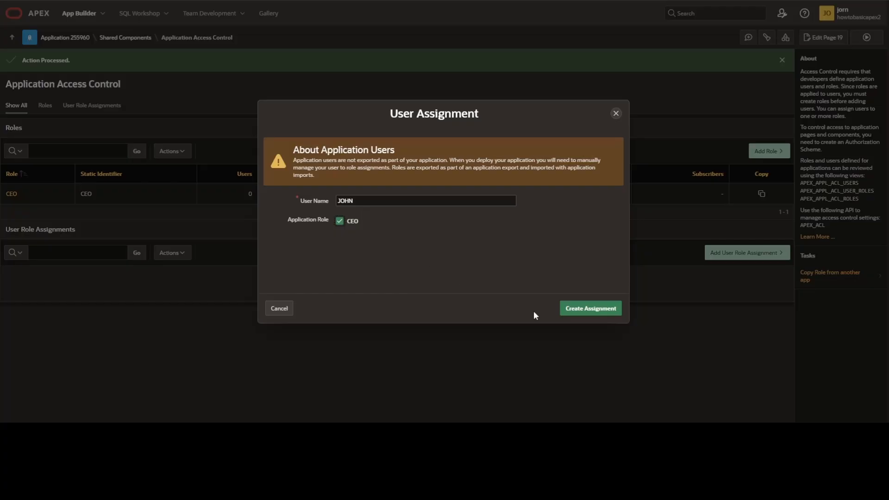
{"action": "left_click", "coordinate": [591, 309]}
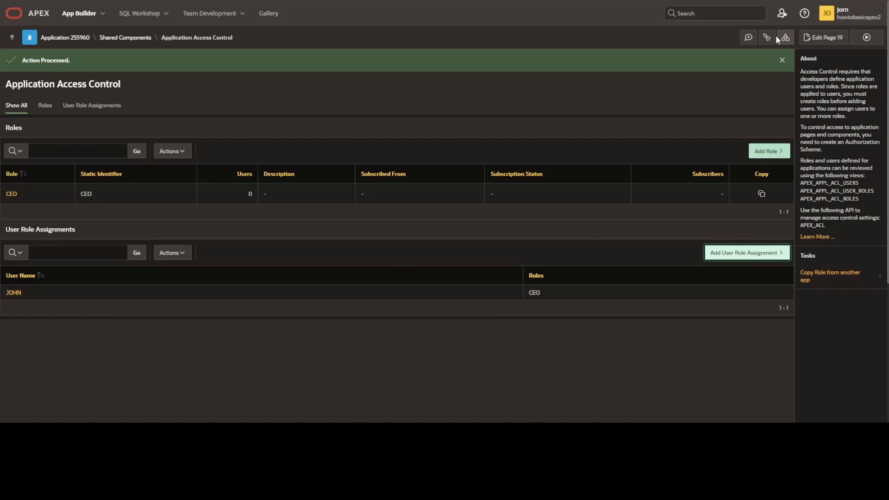
{"action": "left_click", "coordinate": [781, 14]}
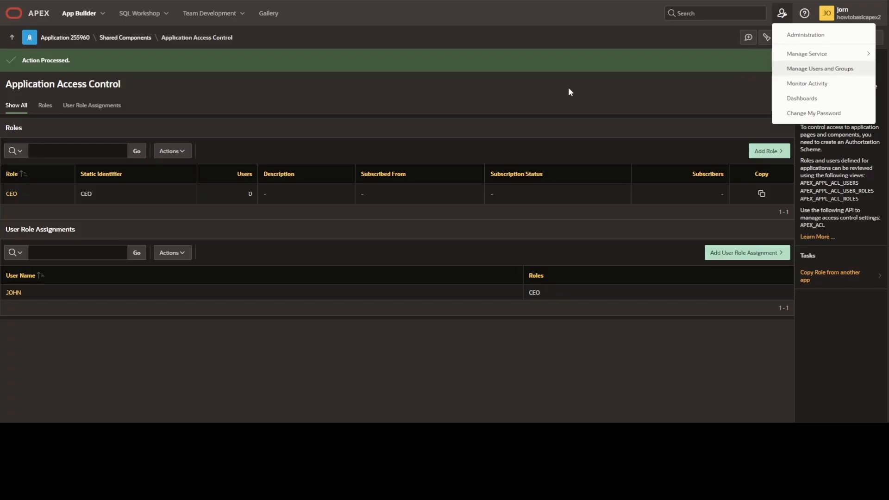
{"action": "key", "text": "Escape"}
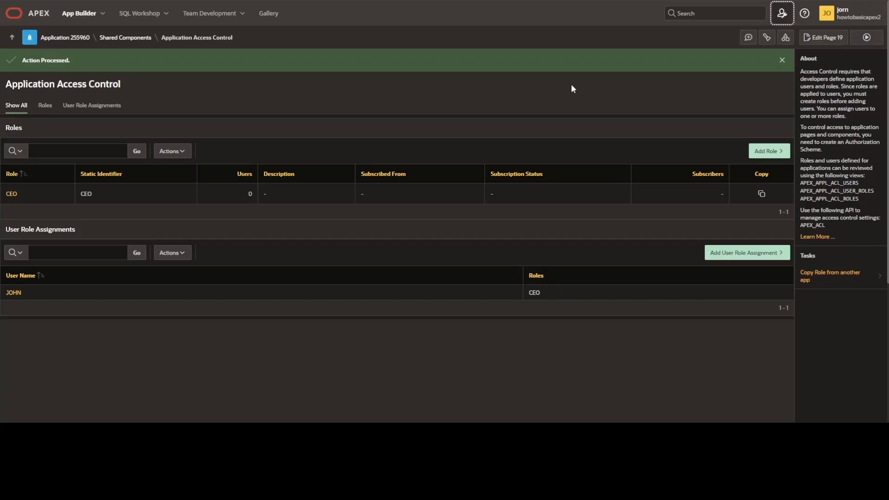
- Start a new authorization scheme from scratch in Shared Components and name it Employees
{"action": "left_click", "coordinate": [116, 41]}
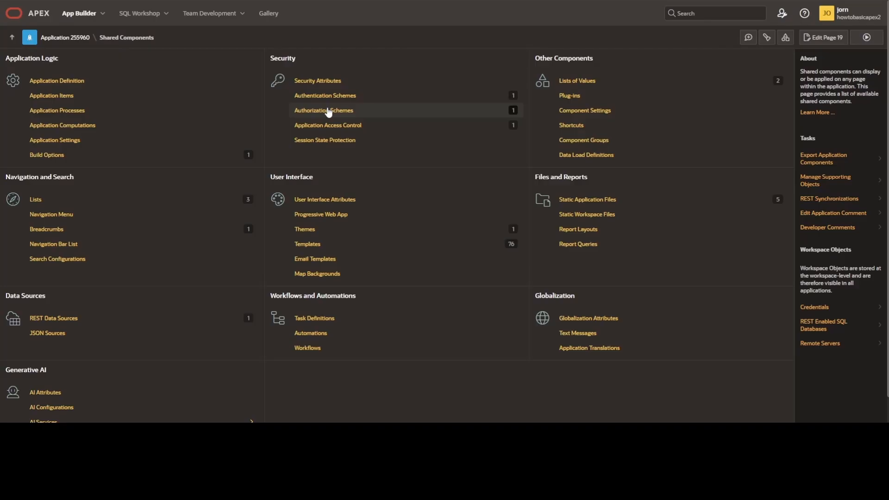
{"action": "left_click", "coordinate": [329, 113]}
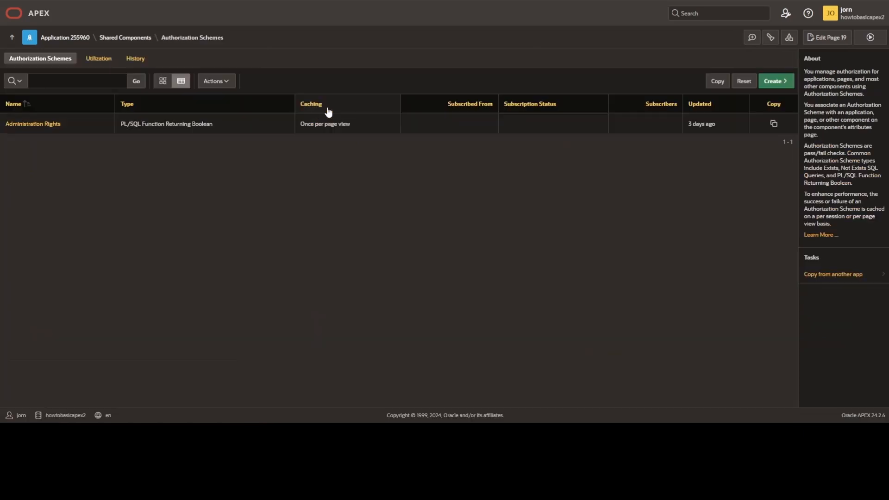
{"action": "left_click", "coordinate": [790, 82]}
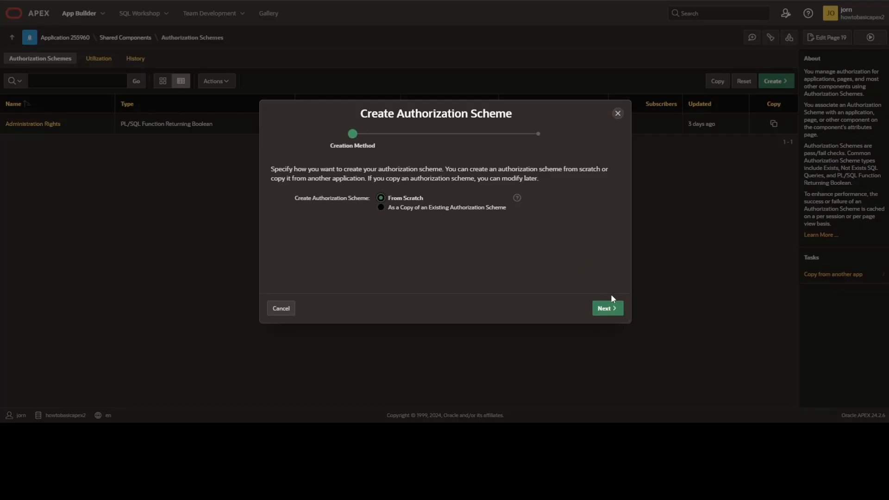
{"action": "left_click", "coordinate": [615, 309]}
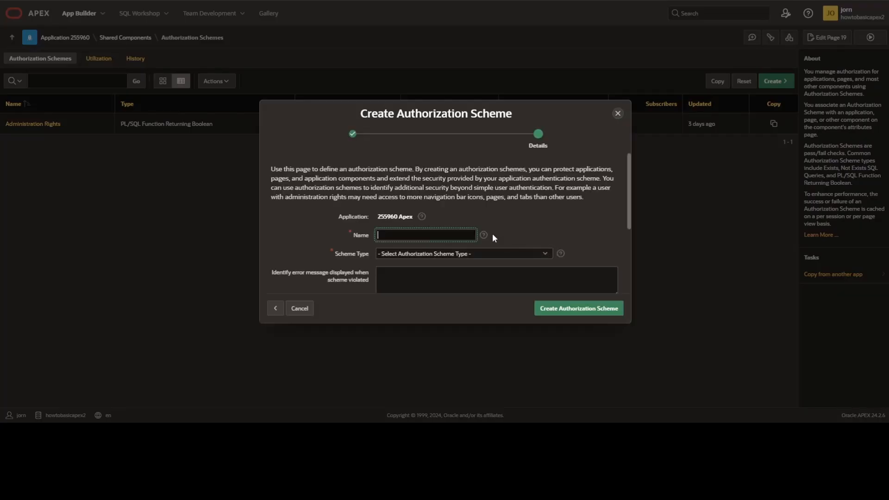
{"action": "left_click", "coordinate": [415, 234]}
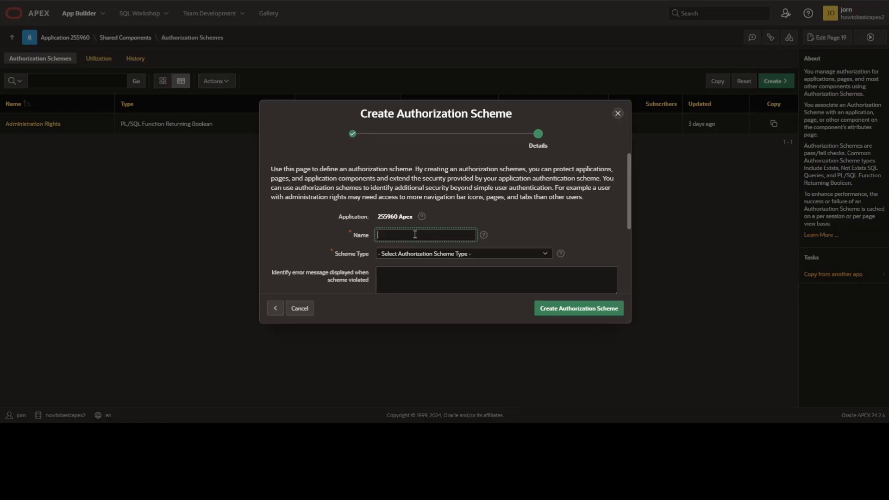
{"action": "type", "text": "Employees"}
- Set the scheme type to Is In Role or Group with application role CEO, and create the authorization scheme
{"action": "scroll", "coordinate": [415, 235], "scroll_direction": "down", "scroll_amount": 1}
{"action": "left_click", "coordinate": [449, 208]}
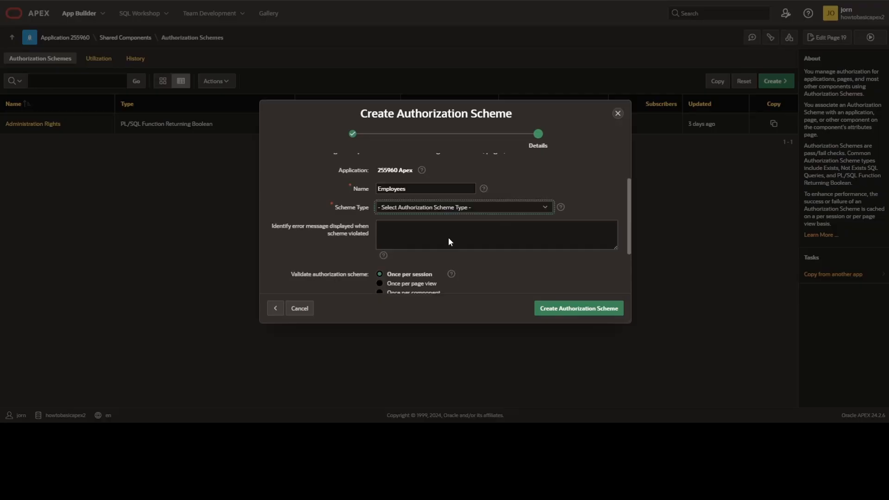
{"action": "left_click", "coordinate": [449, 239]}
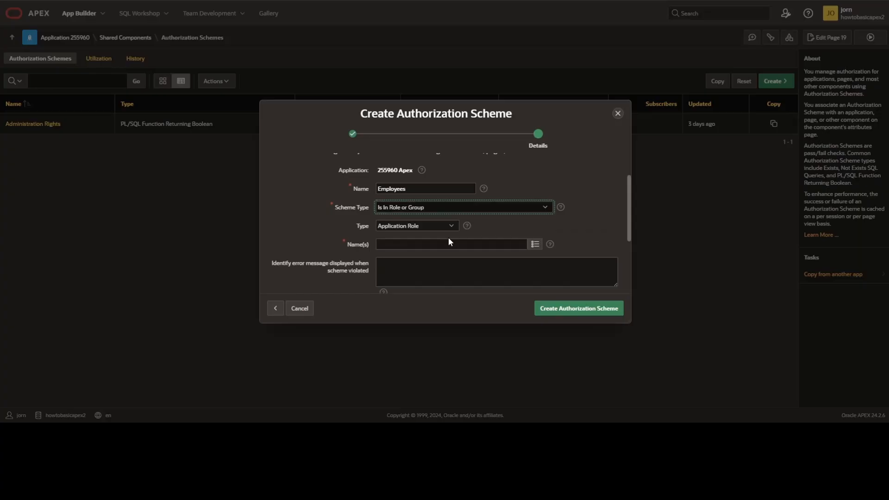
{"action": "left_click", "coordinate": [534, 245]}
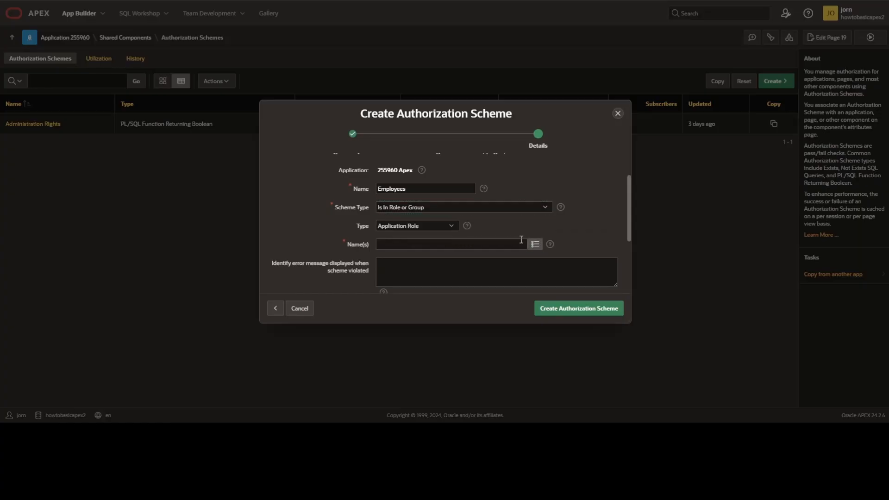
{"action": "type", "text": "CEO"}
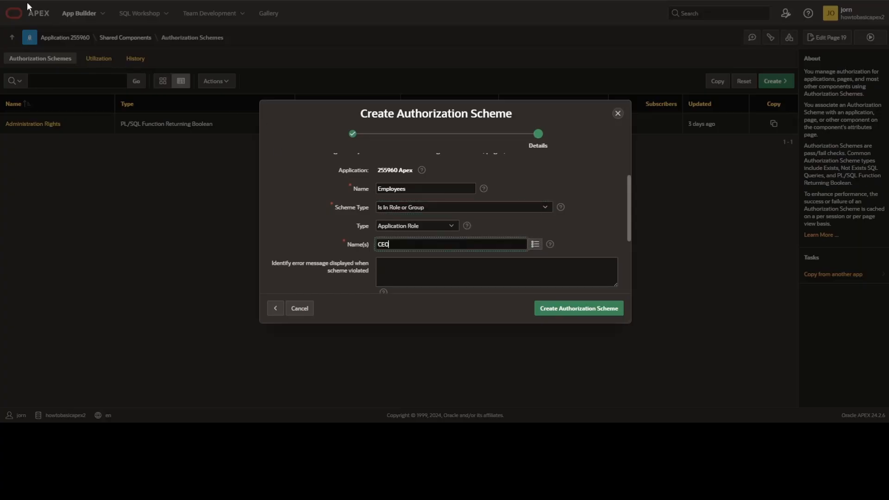
{"action": "left_click", "coordinate": [578, 310]}
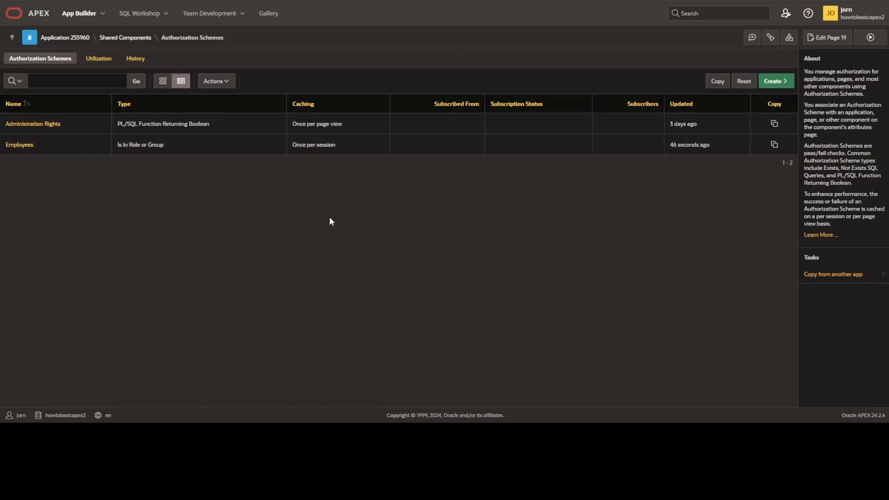
- Set the authorization scheme of page 6 (Grid) to Employees
{"action": "left_click", "coordinate": [80, 38]}
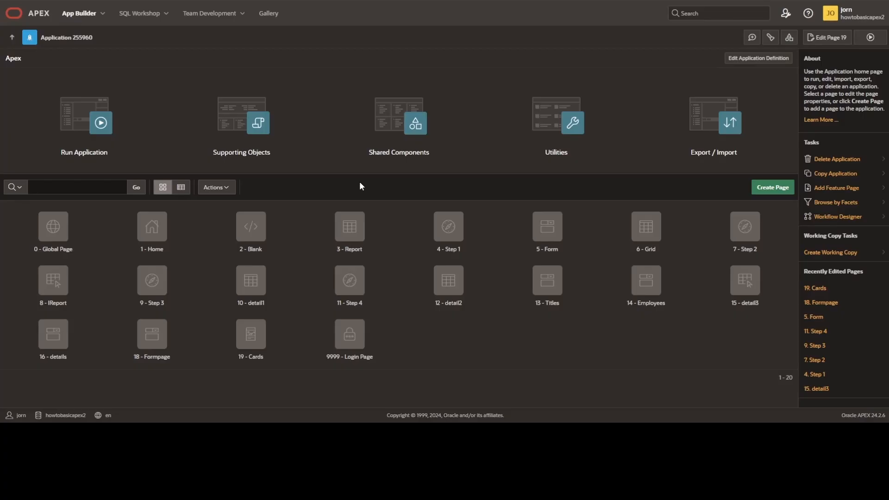
{"action": "left_click", "coordinate": [644, 231]}
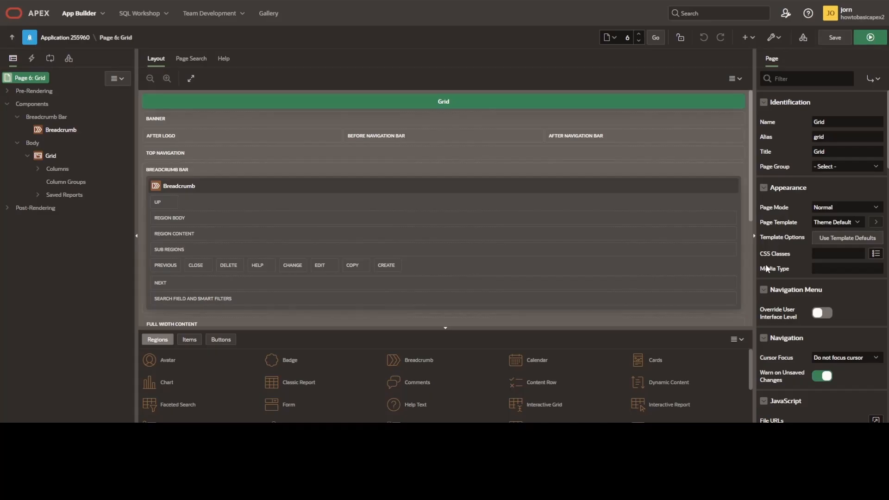
{"action": "scroll", "coordinate": [787, 270], "scroll_direction": "down", "scroll_amount": 4}
{"action": "scroll", "coordinate": [788, 270], "scroll_direction": "down", "scroll_amount": 8}
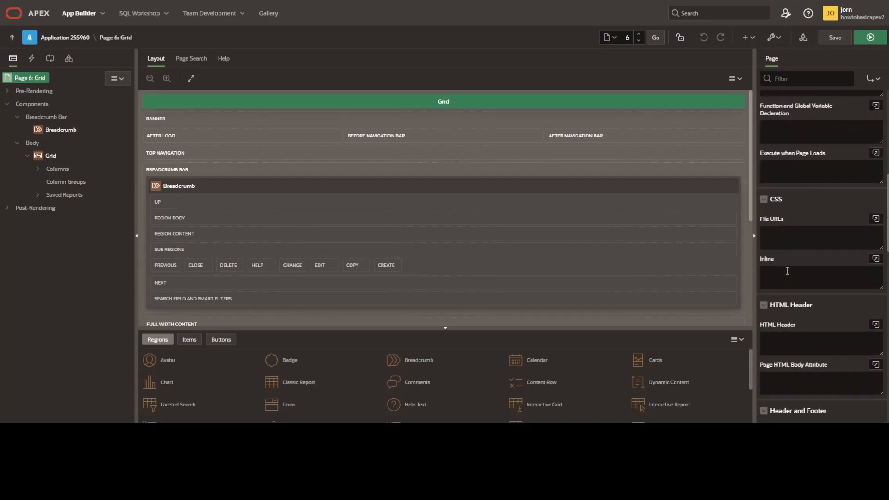
{"action": "scroll", "coordinate": [788, 270], "scroll_direction": "down", "scroll_amount": 2}
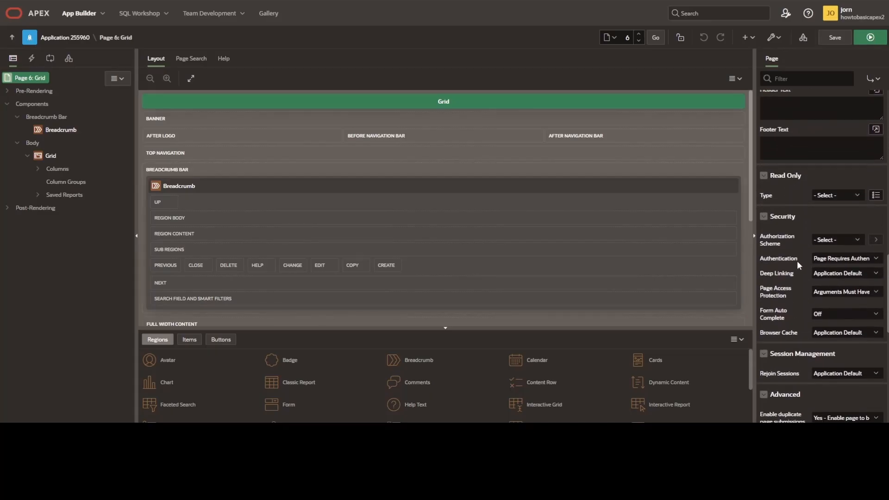
{"action": "left_click", "coordinate": [832, 241]}
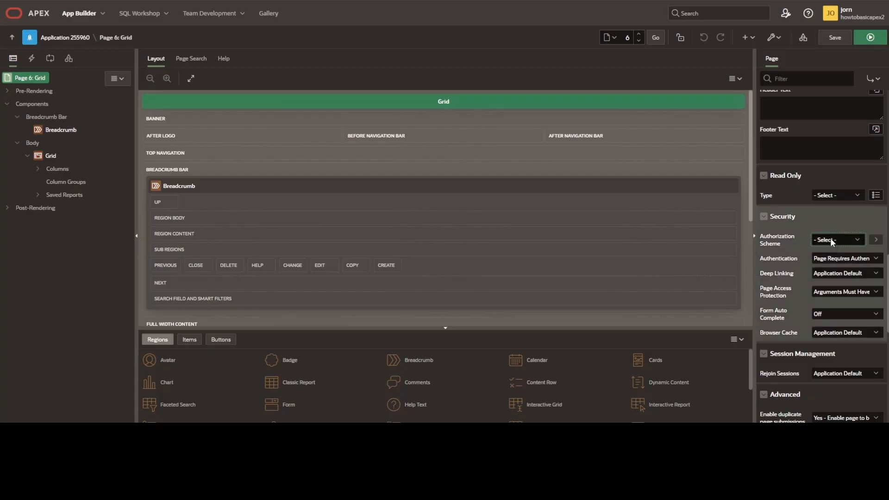
{"action": "left_click", "coordinate": [832, 274]}
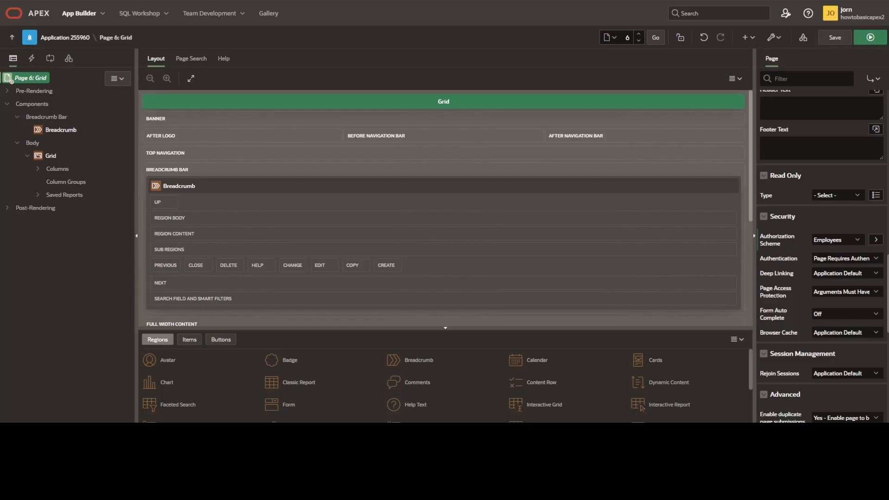
- Start creating an Access Control feature page from the application home page
{"action": "left_click", "coordinate": [66, 37]}
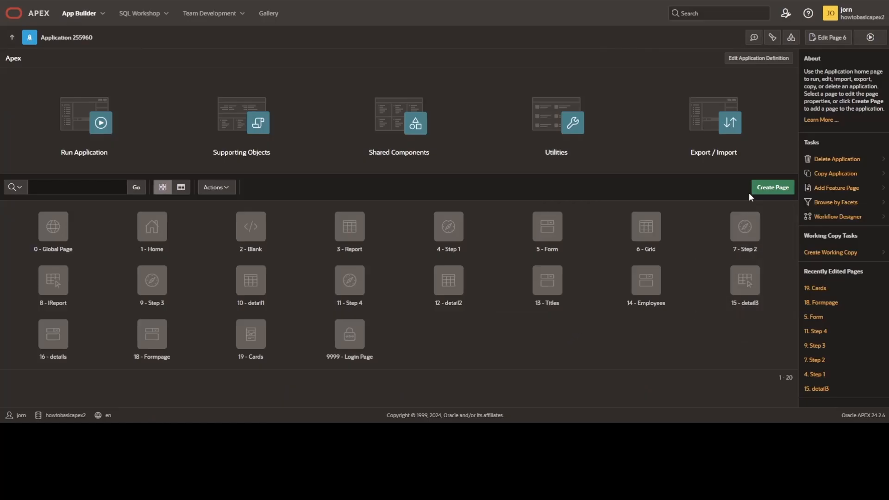
{"action": "left_click", "coordinate": [767, 187]}
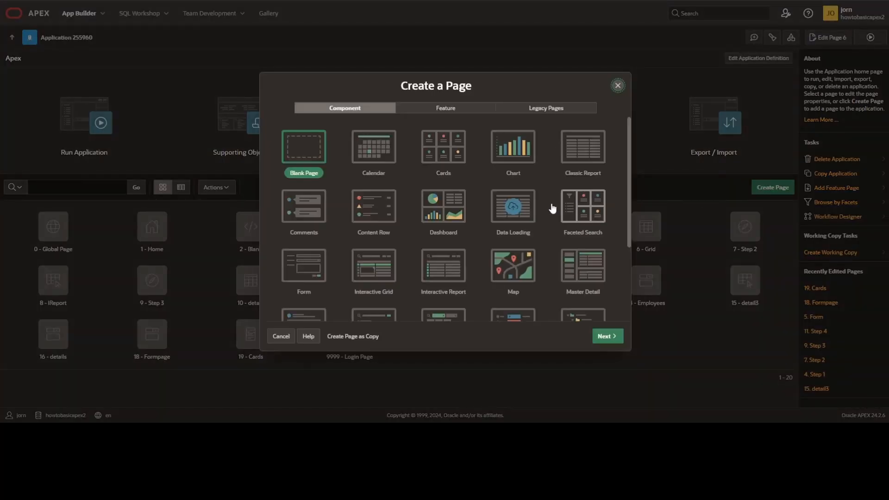
{"action": "left_click", "coordinate": [455, 111]}
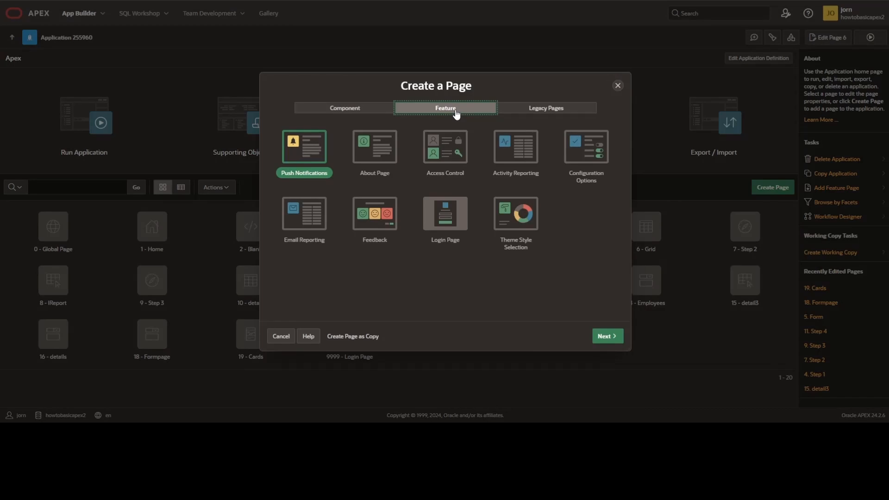
{"action": "left_click", "coordinate": [450, 157]}
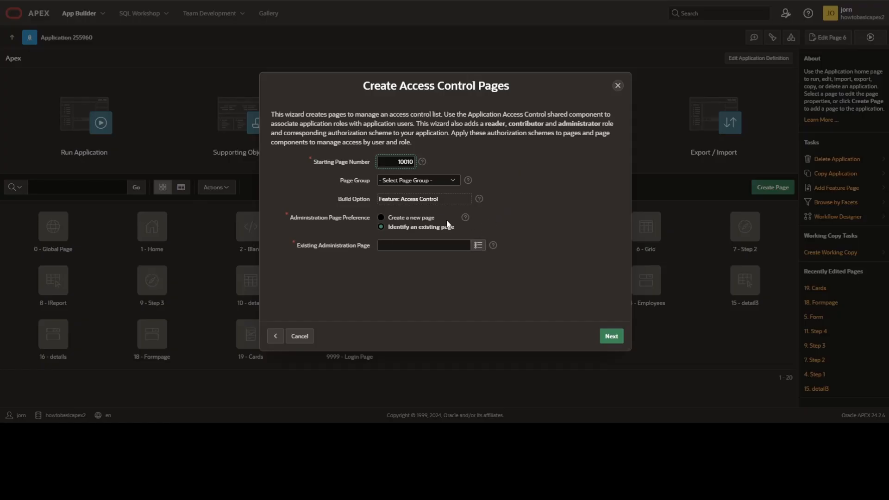
- Choose to create a new administration page with a new navigation menu entry for the access control pages
{"action": "left_click", "coordinate": [402, 218]}
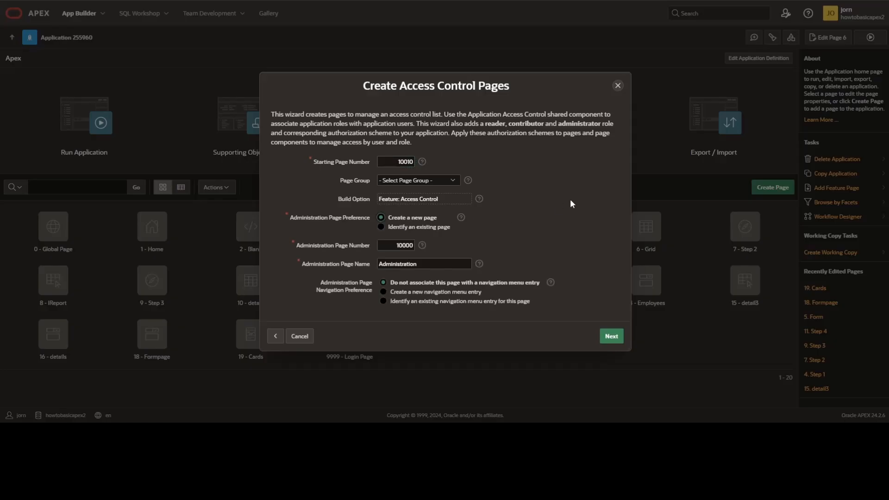
{"action": "left_click", "coordinate": [430, 183]}
{"action": "left_click", "coordinate": [508, 200]}
{"action": "left_click", "coordinate": [468, 293]}
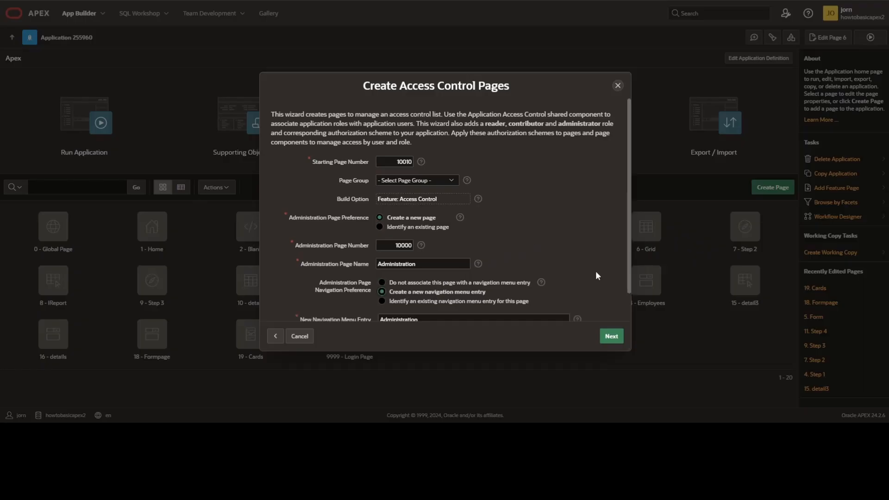
{"action": "scroll", "coordinate": [595, 272], "scroll_direction": "down", "scroll_amount": 2}
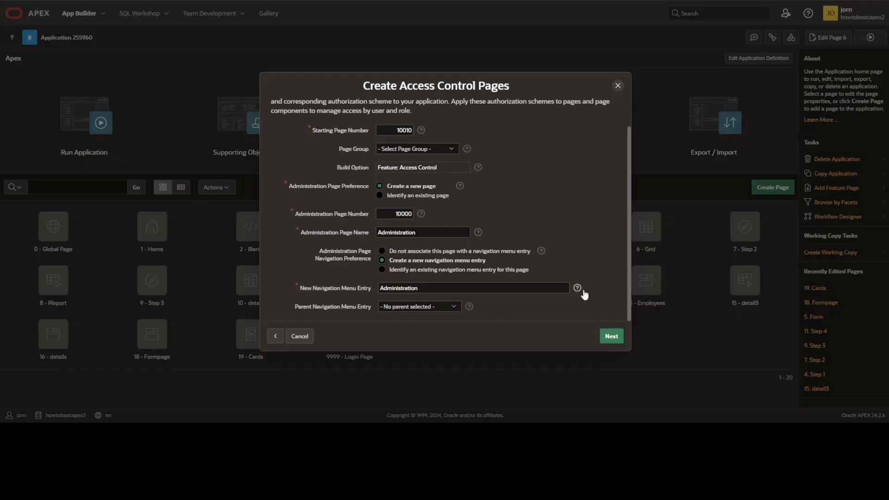
- Review the access control roles, schemes and settings in the confirmation and create the pages
{"action": "left_click", "coordinate": [605, 336]}
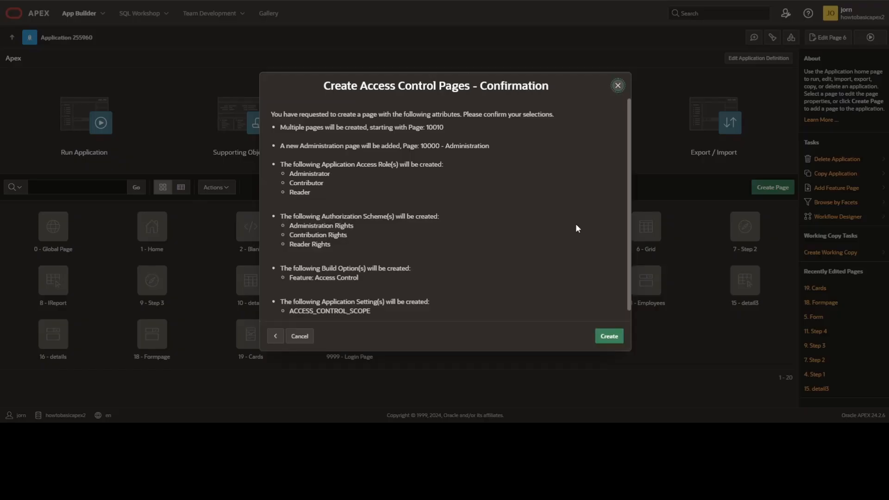
{"action": "left_click", "coordinate": [611, 339]}
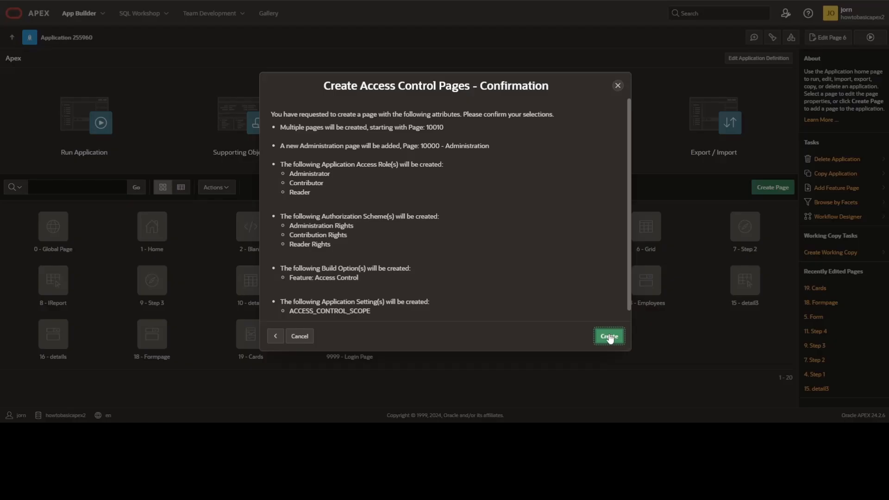
{"action": "scroll", "coordinate": [551, 271], "scroll_direction": "down", "scroll_amount": 1}
{"action": "scroll", "coordinate": [551, 273], "scroll_direction": "down", "scroll_amount": 1}
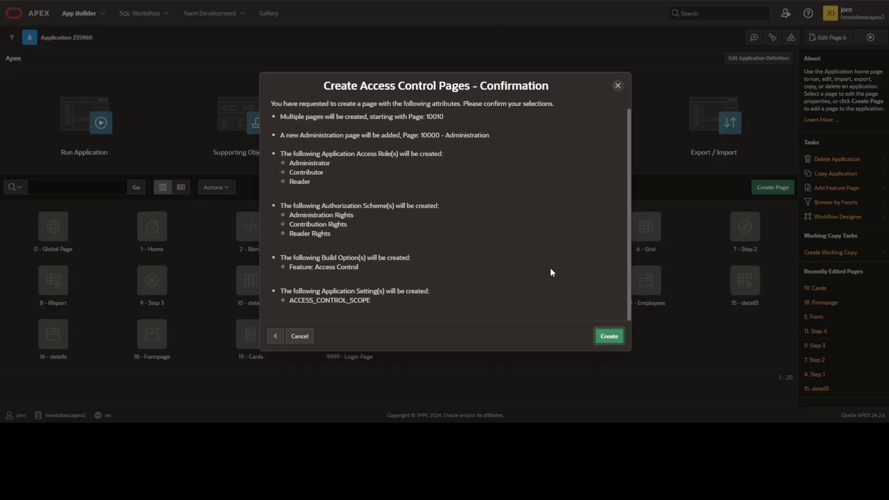
- Confirm creation of the access control pages and run page 10000 (Administration)
{"action": "left_click", "coordinate": [608, 343]}
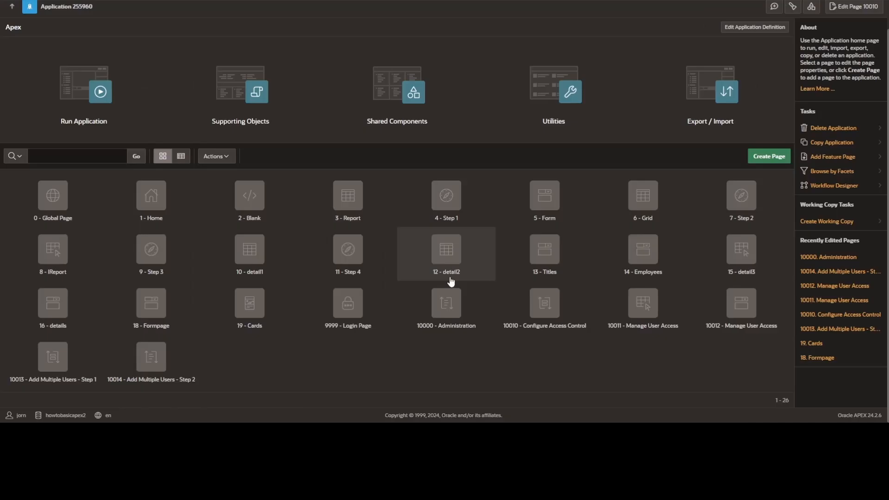
{"action": "left_click", "coordinate": [453, 309]}
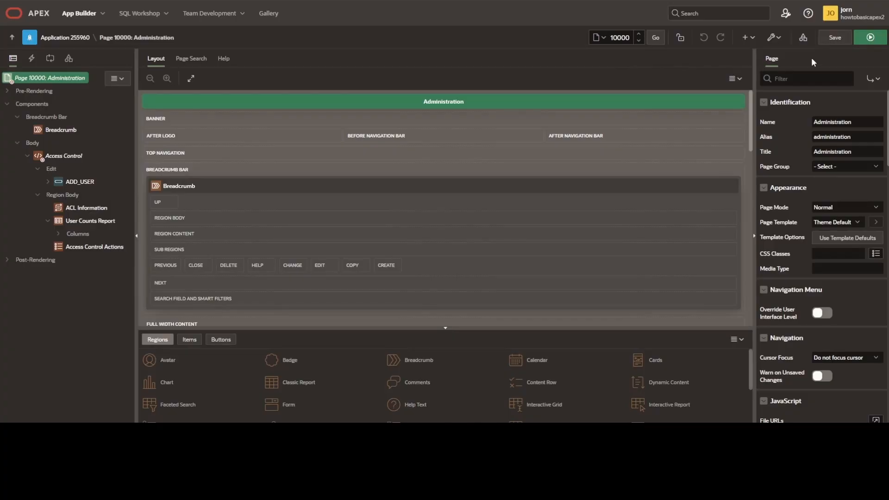
{"action": "left_click", "coordinate": [872, 40]}
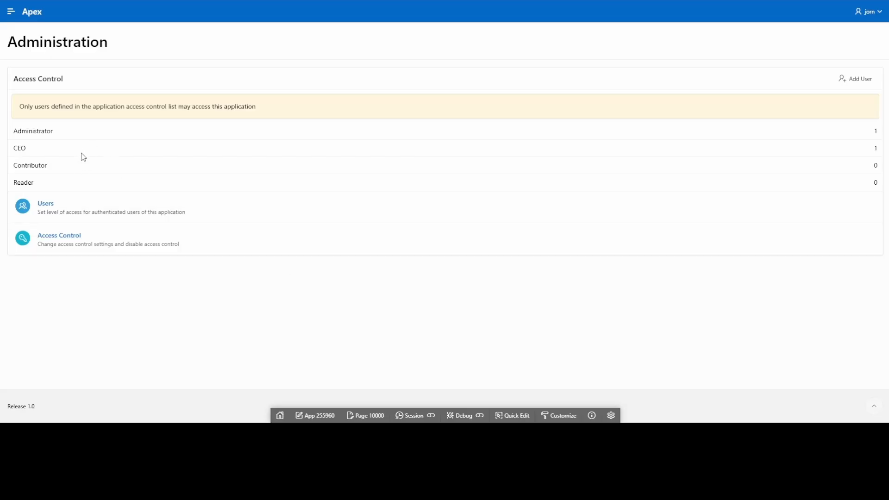
- Inspect the Administration page's form for adding a user with roles and its list of users, without changing anything
{"action": "left_click", "coordinate": [855, 78]}
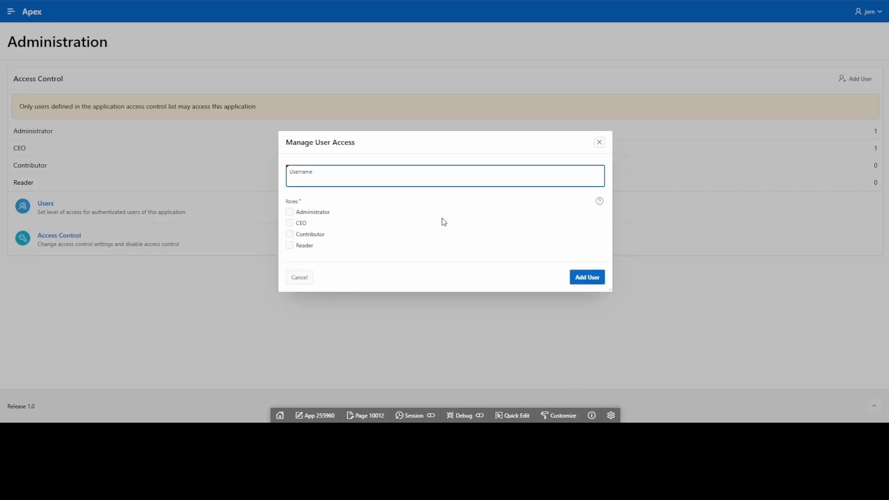
{"action": "left_click", "coordinate": [599, 142]}
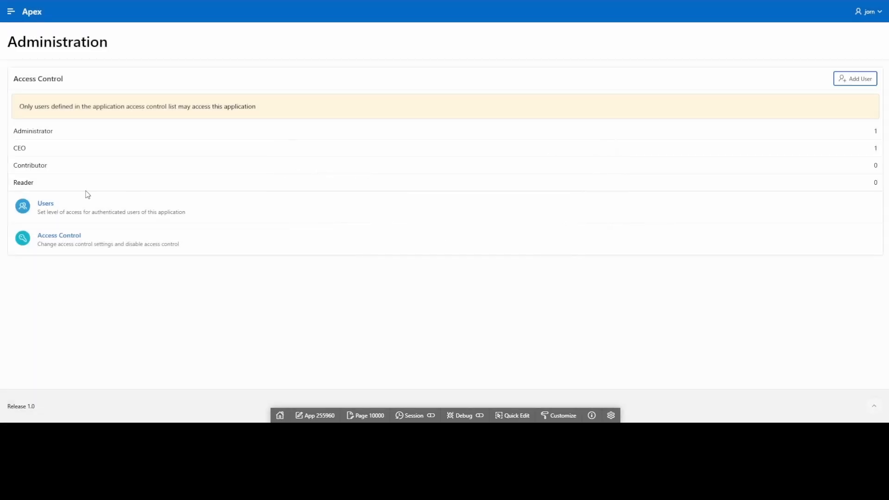
{"action": "left_click", "coordinate": [47, 204]}
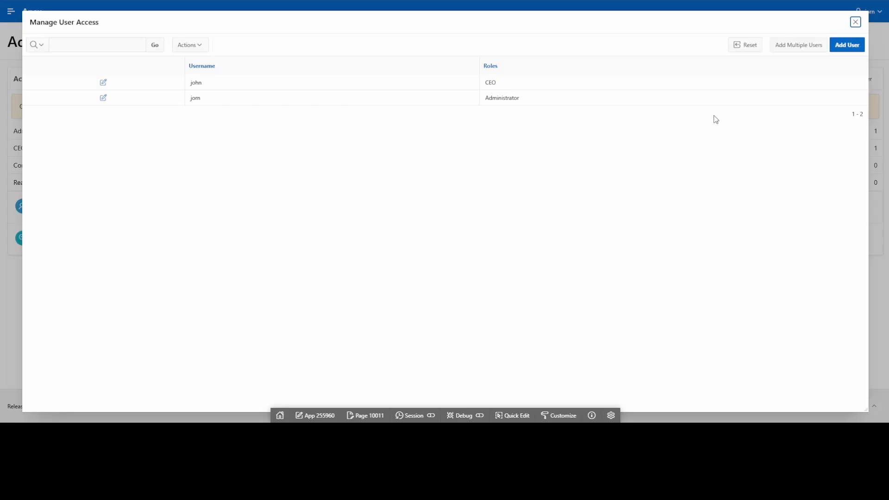
{"action": "left_click", "coordinate": [856, 22]}
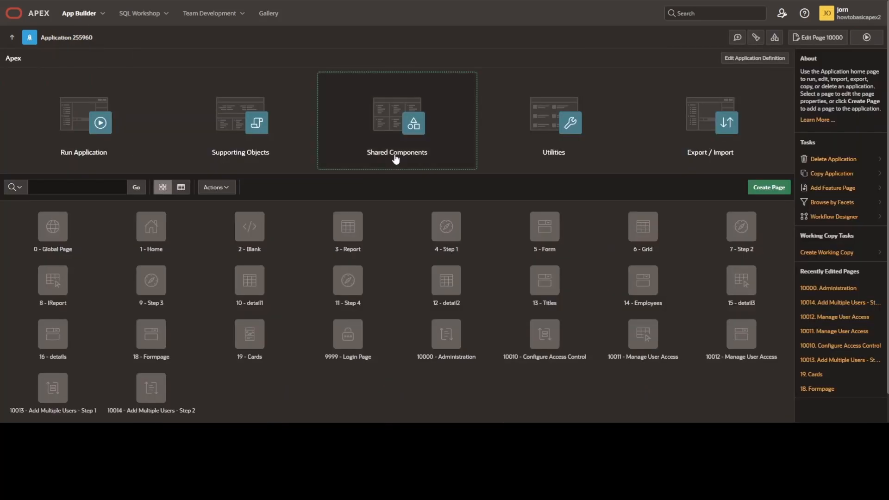
- Assign an authorization scheme to the Grid entry of the Navigation Menu list in the application's shared components and apply the change
{"action": "left_click", "coordinate": [396, 158]}
{"action": "left_click", "coordinate": [34, 202]}
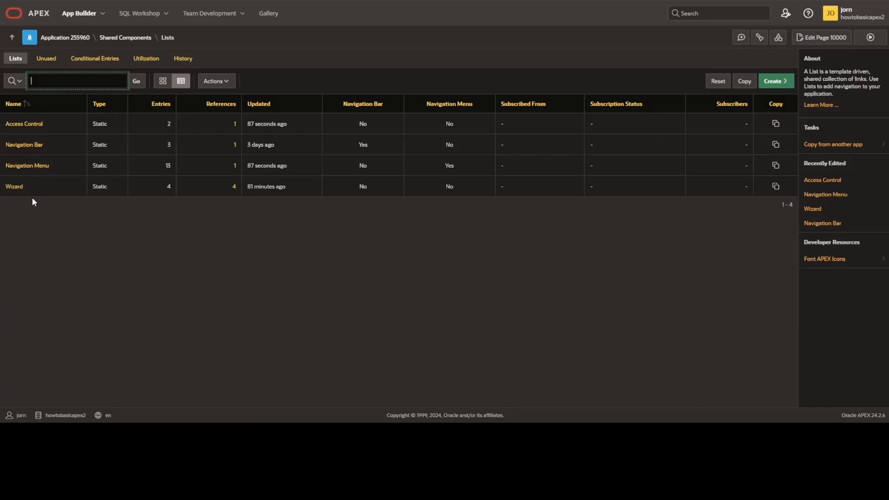
{"action": "left_click", "coordinate": [27, 168]}
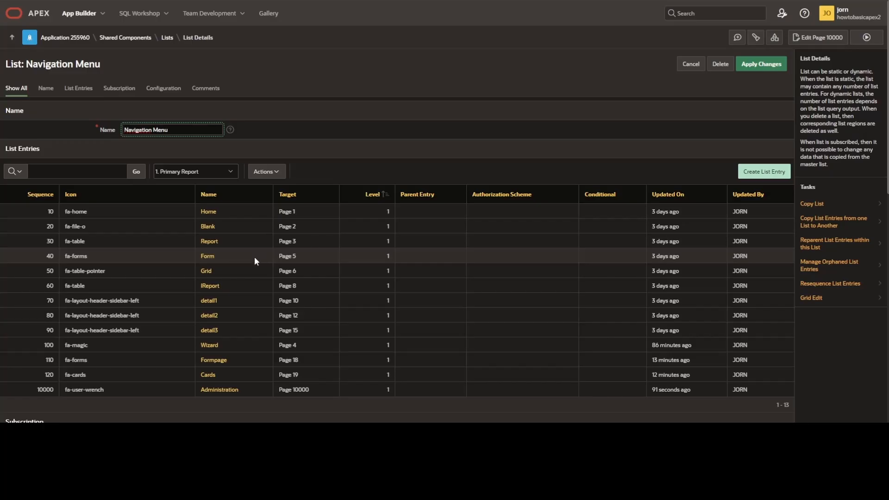
{"action": "left_click", "coordinate": [204, 272]}
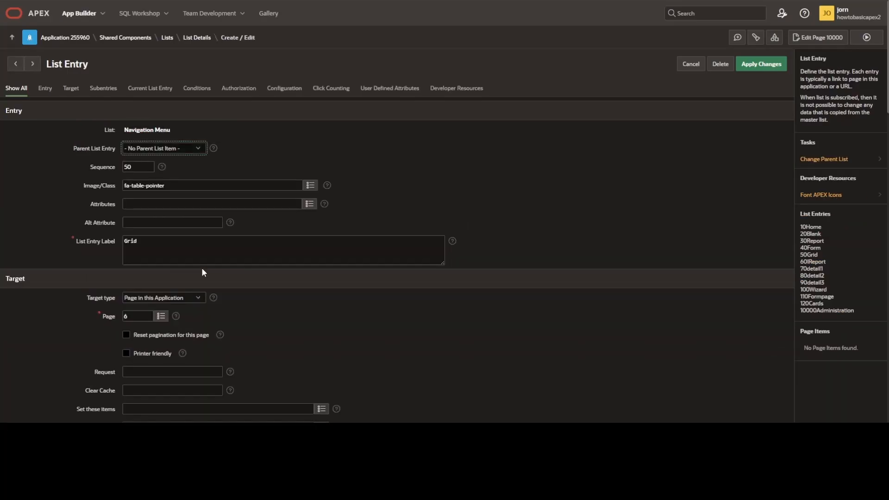
{"action": "left_click", "coordinate": [237, 90]}
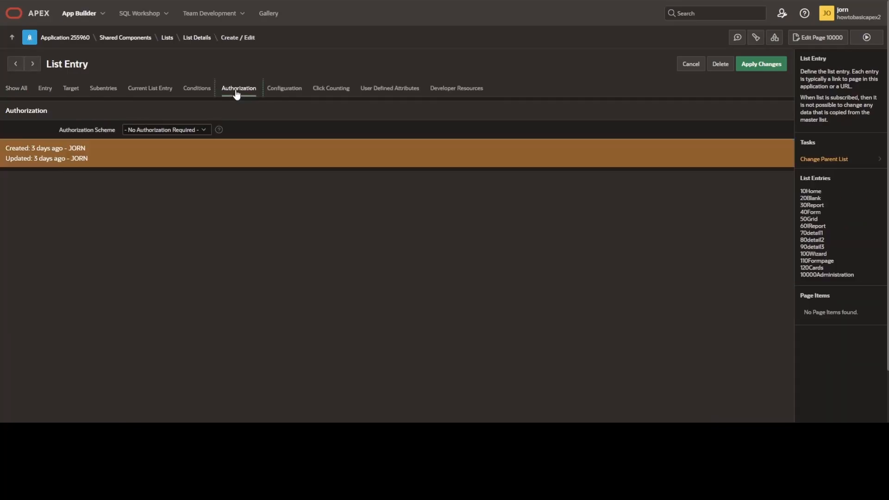
{"action": "left_click", "coordinate": [164, 132]}
{"action": "left_click", "coordinate": [142, 172]}
{"action": "left_click", "coordinate": [739, 66]}
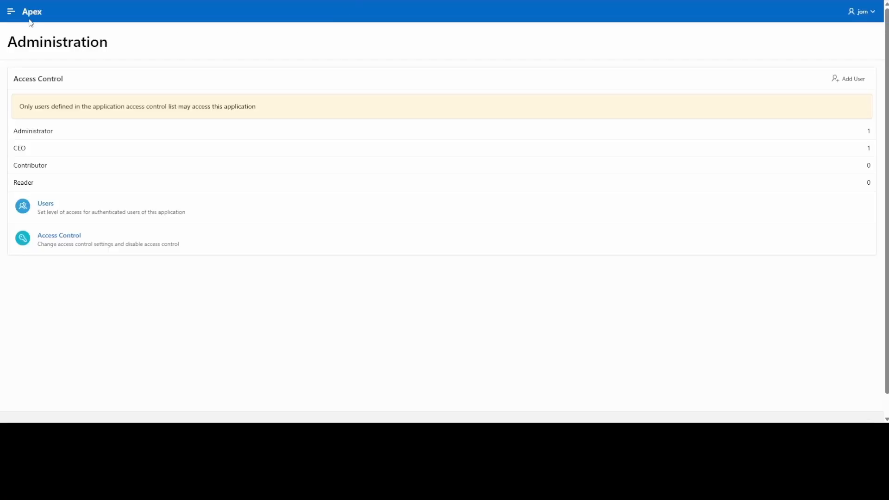
- Check the running application's navigation menu for the Grid entry and collapse the menu again
{"action": "left_click", "coordinate": [14, 17]}
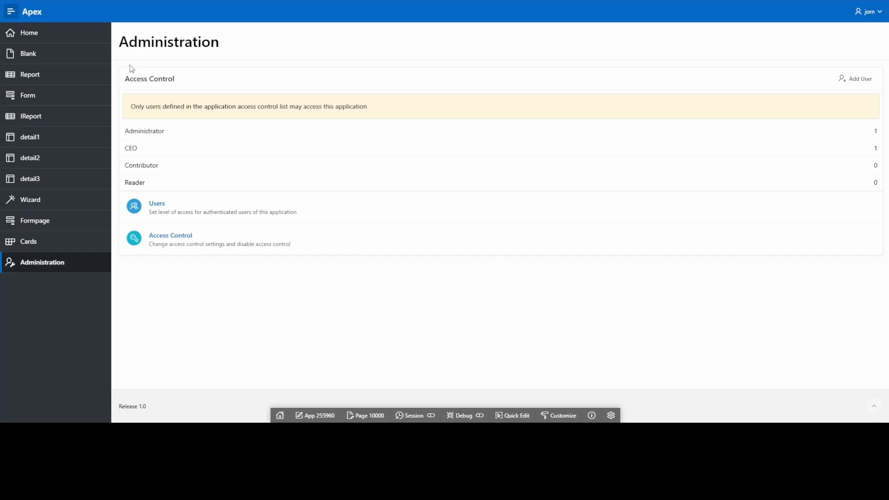
{"action": "left_click", "coordinate": [11, 11]}
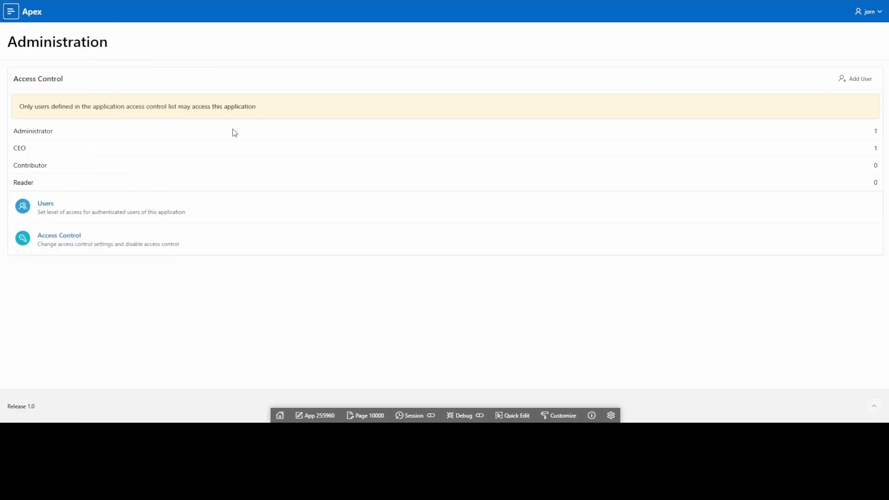